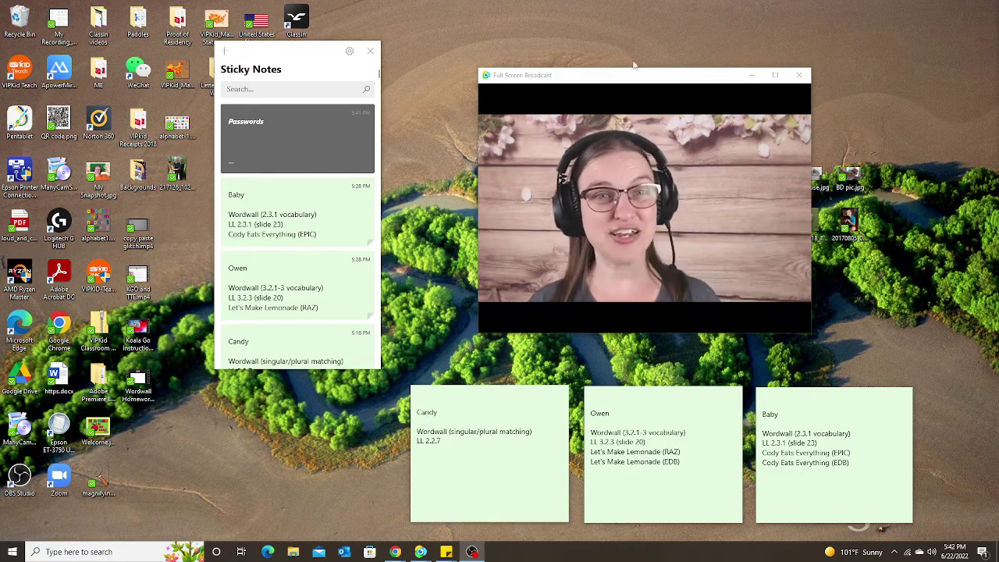
- Drag the Full Screen Broadcast window slightly lower so it sits just above the student notes
drag(640, 78, 651, 123)
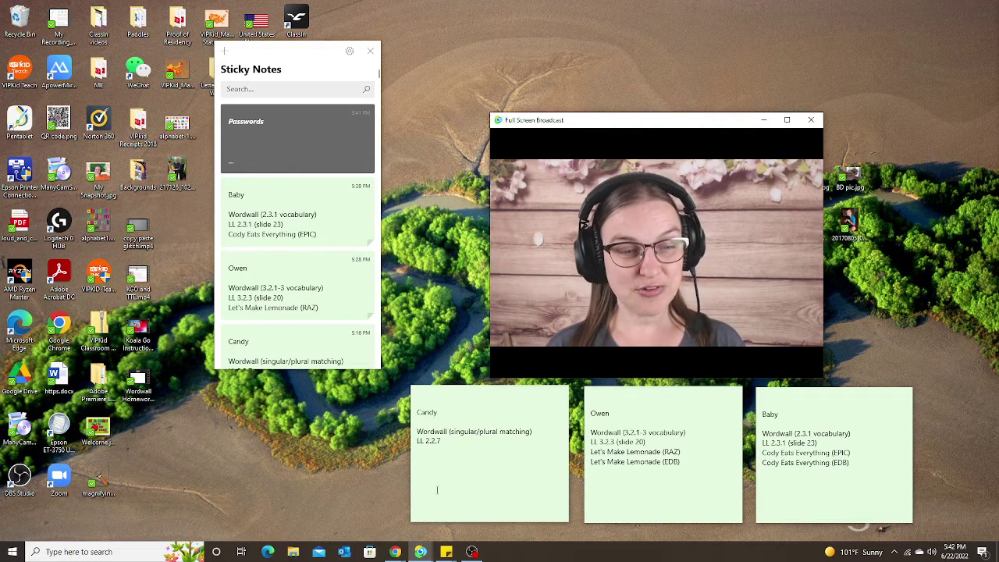
- Search Chrome for 'sticky notes app microsoft', open its Microsoft Store listing, then close Chrome
mouse_move(396, 555)
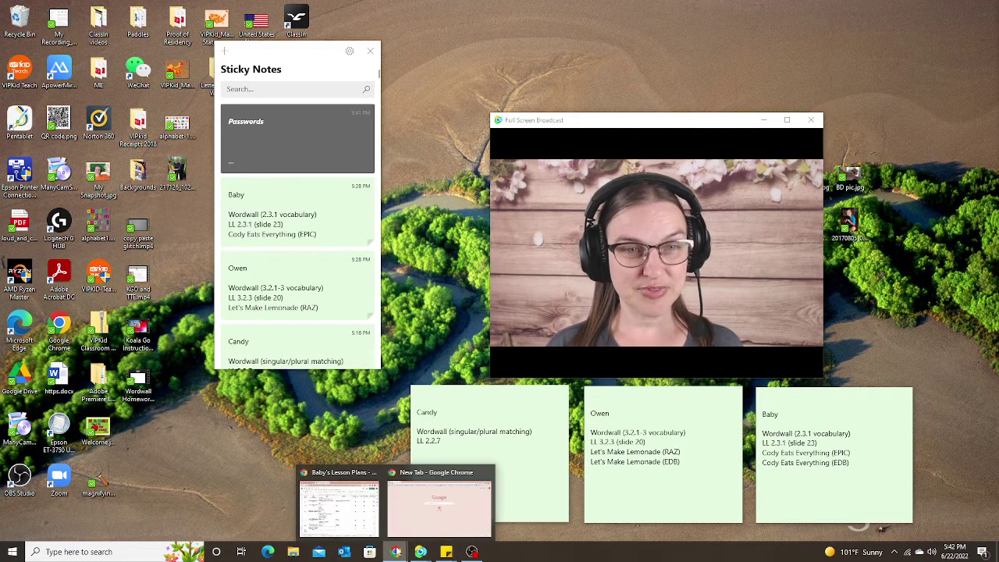
click(426, 514)
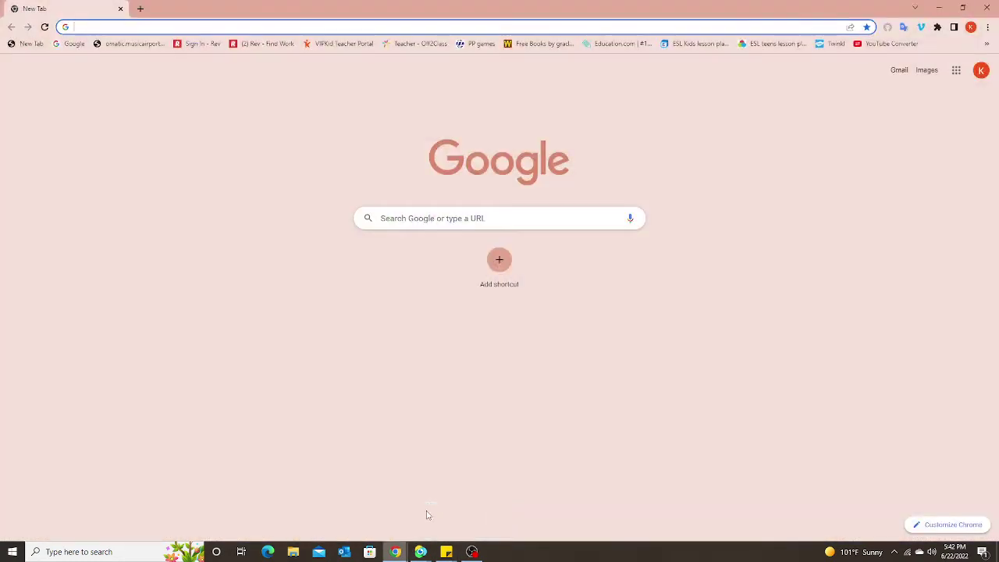
click(402, 218)
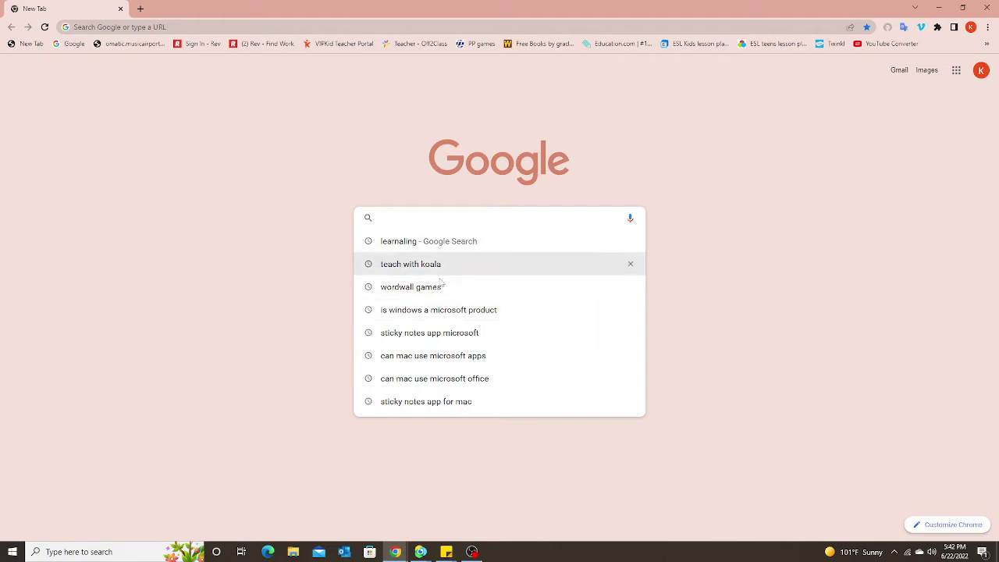
click(418, 333)
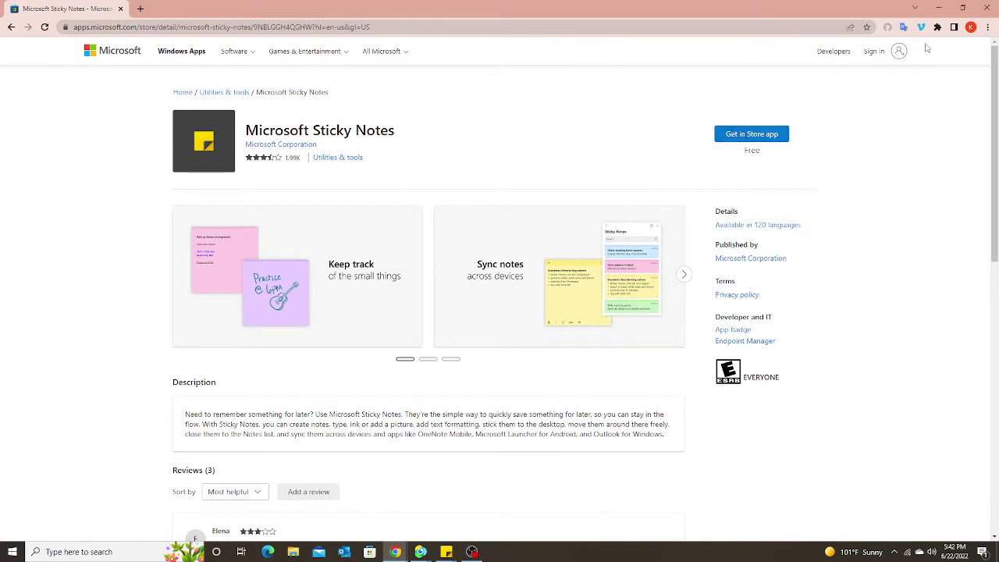
click(988, 10)
click(133, 552)
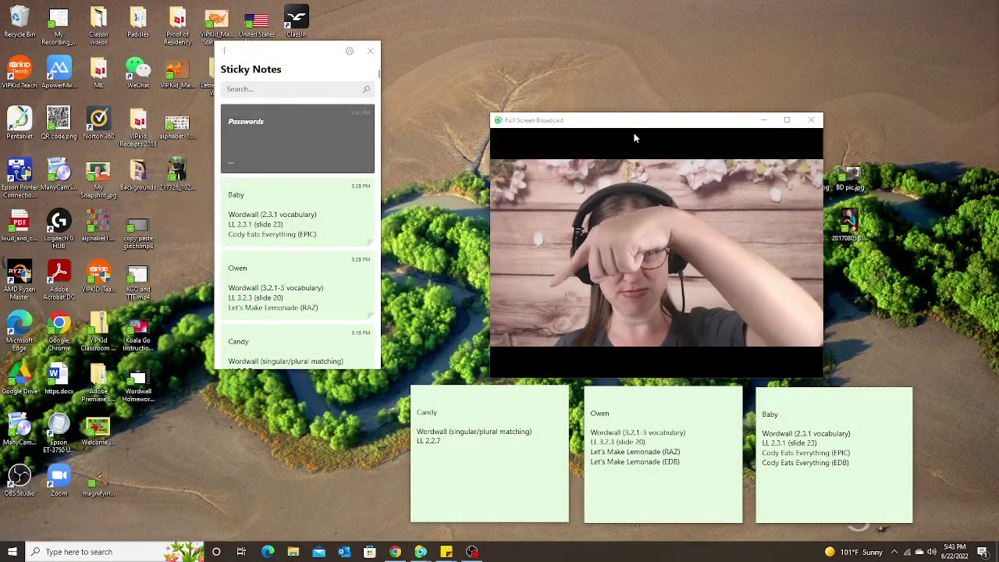
- Launch Sticky Notes by searching 'sticky', and move the webcam window up-left beside its list
click(118, 551)
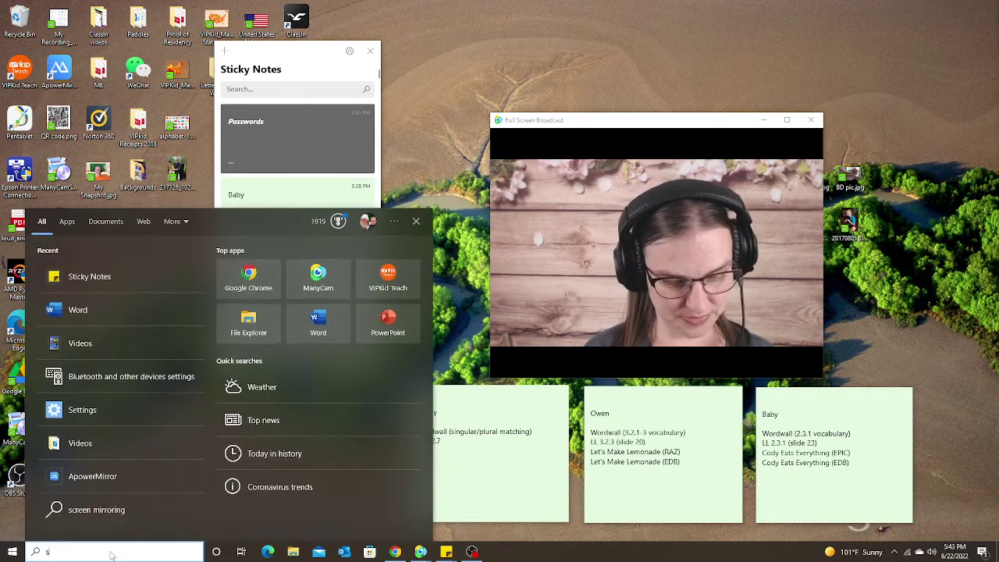
text(sticky)
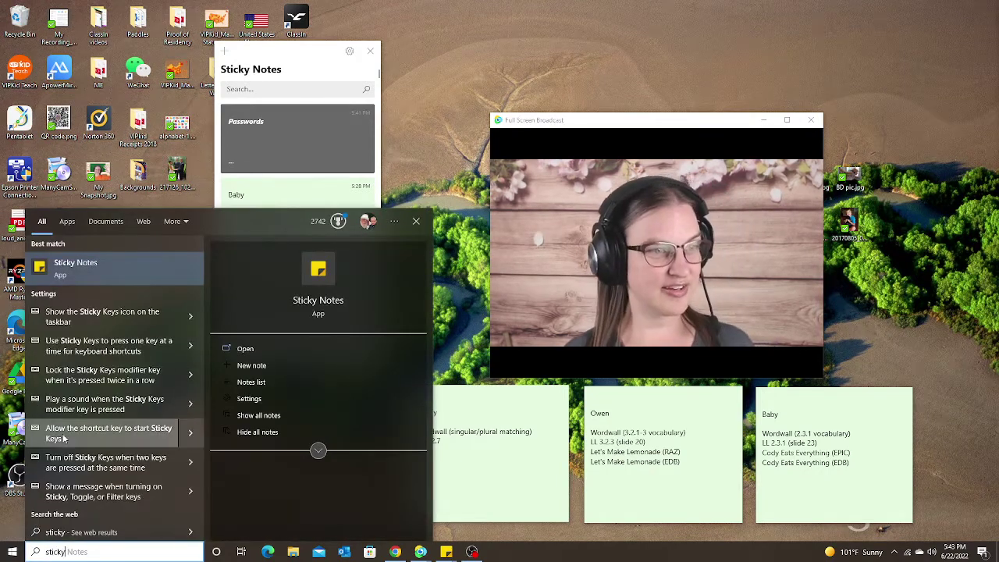
click(94, 282)
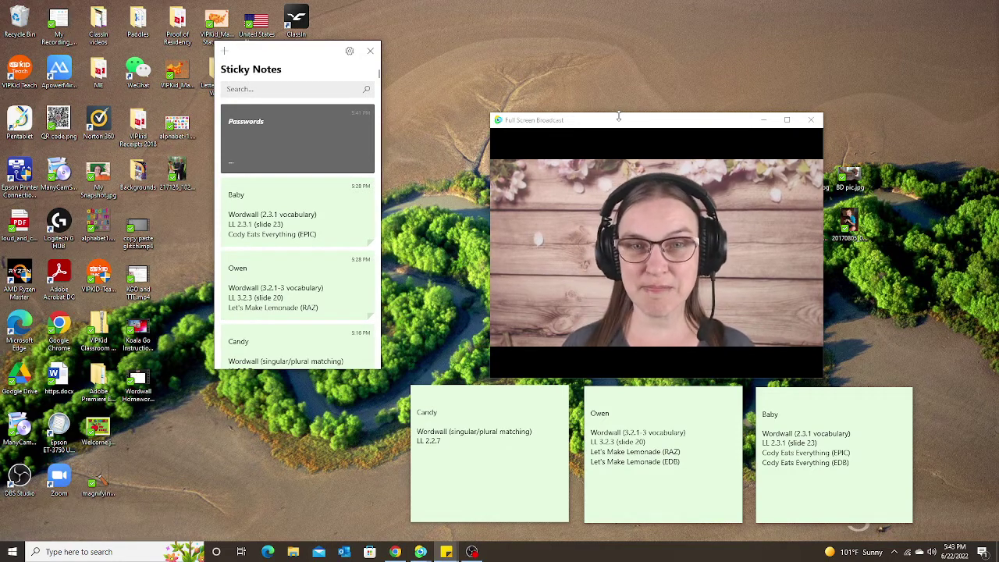
drag(638, 114, 551, 81)
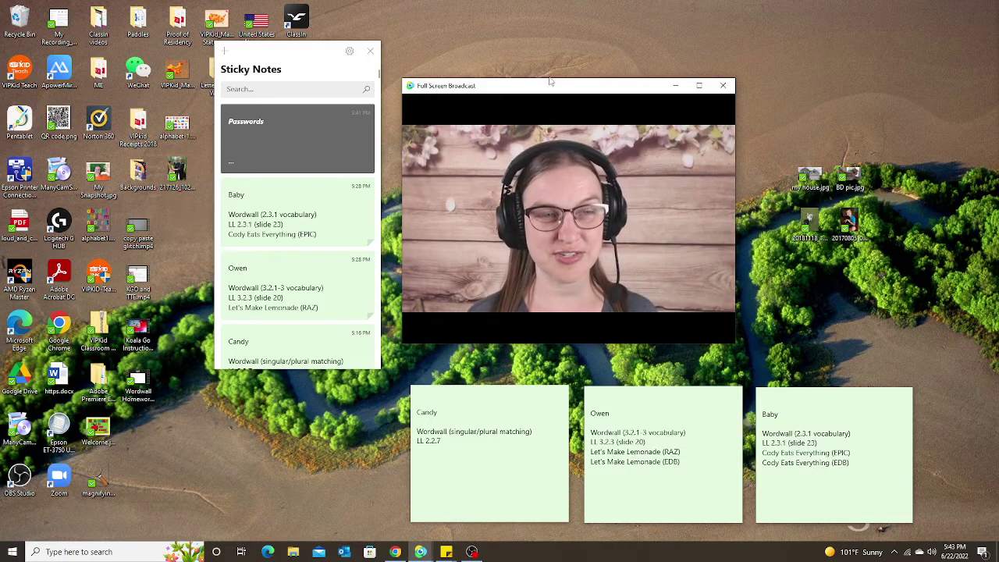
- Create a new blank note and change its colour to grey after briefly trying blue
click(227, 52)
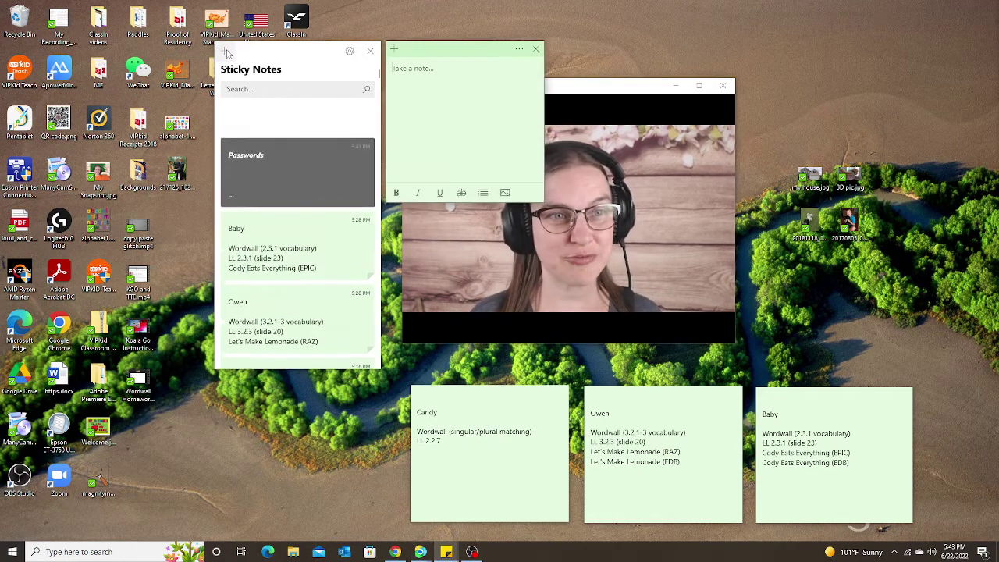
drag(579, 88, 748, 83)
click(458, 68)
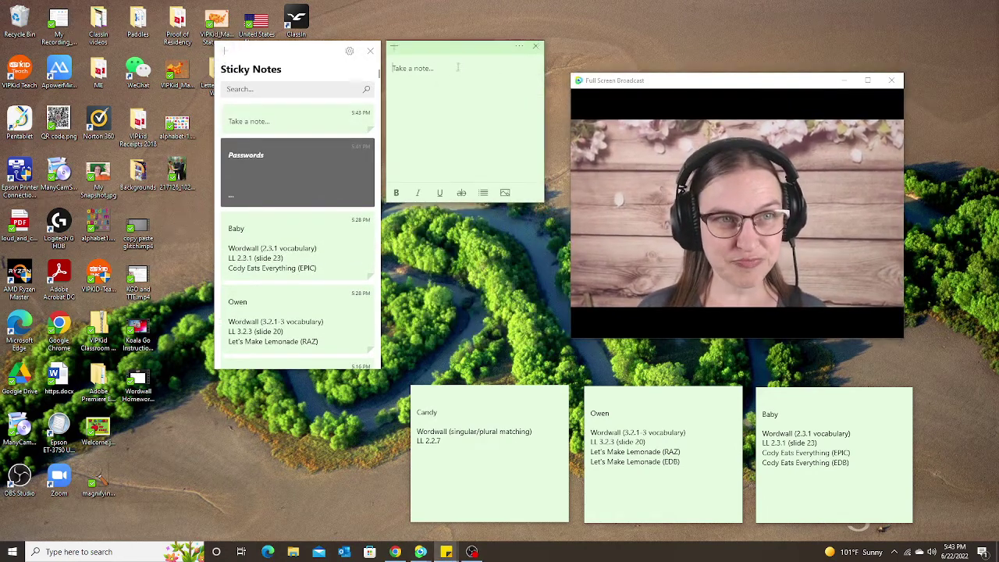
click(519, 50)
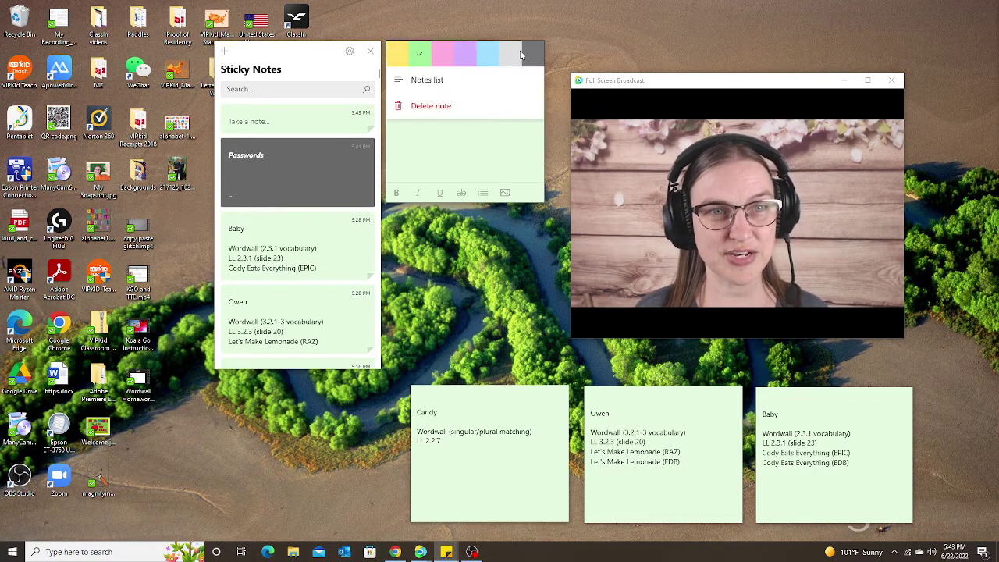
key(Escape)
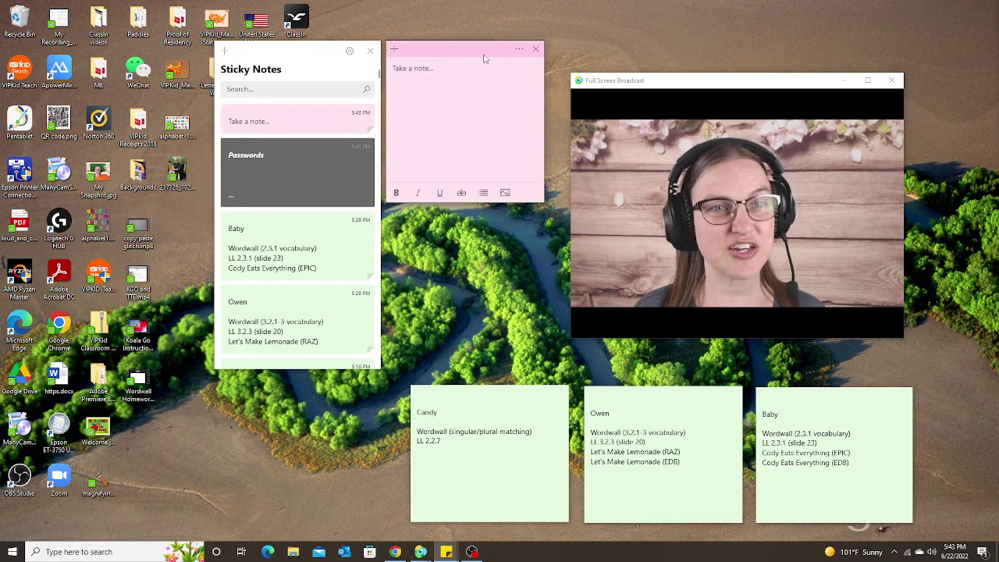
click(519, 52)
click(488, 52)
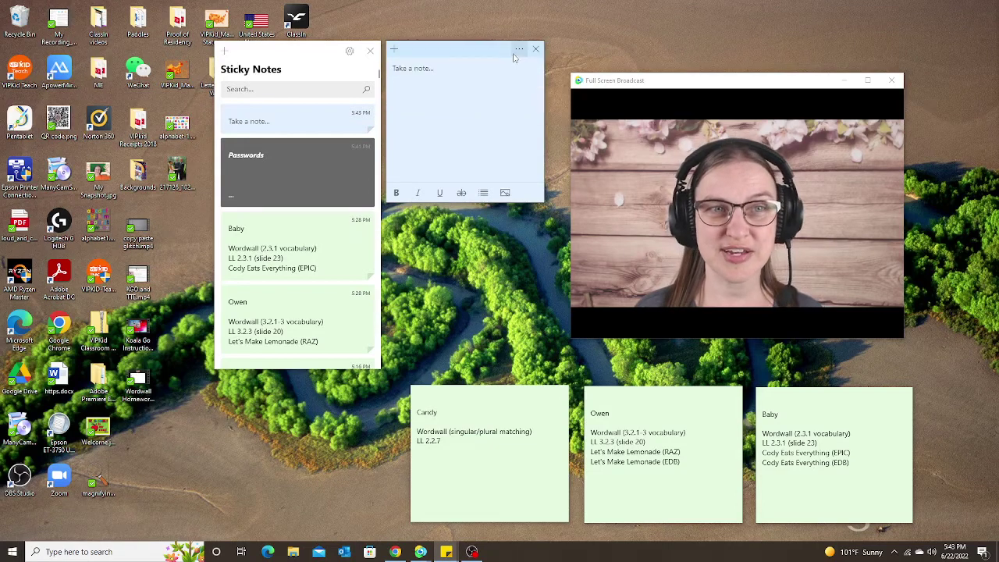
click(517, 53)
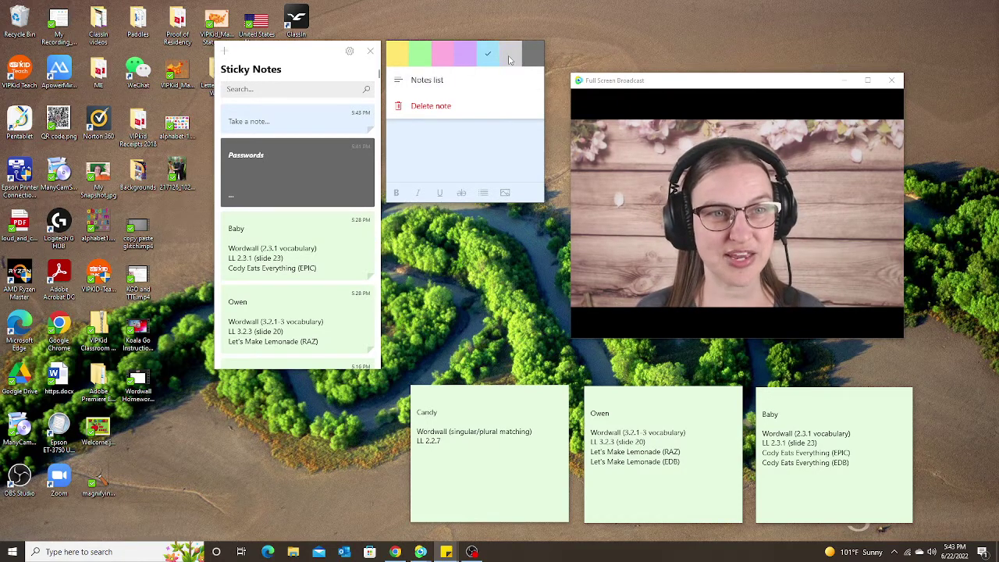
click(505, 56)
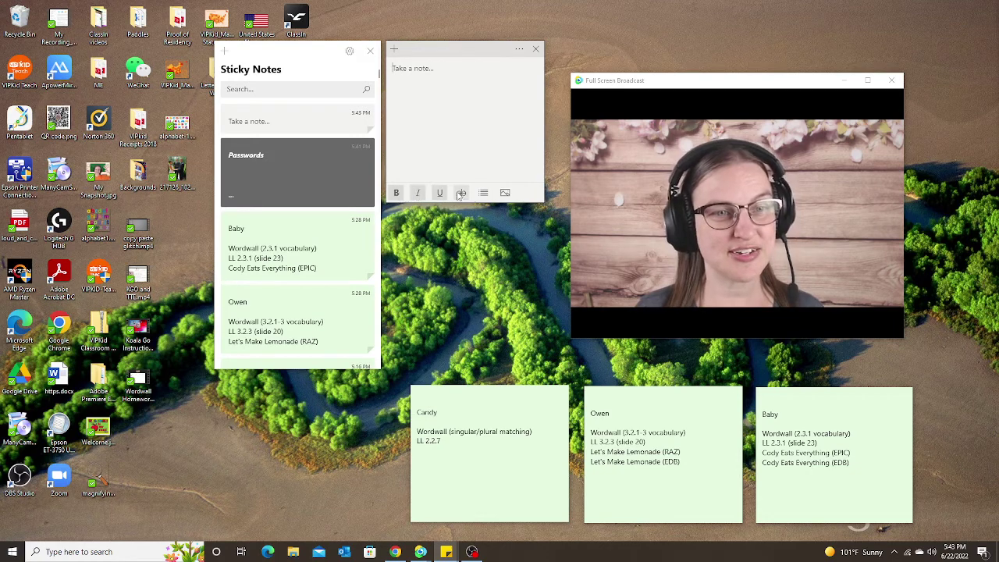
- Start a bulleted list in the grey note, cancel the picture insert, and close the note
click(484, 194)
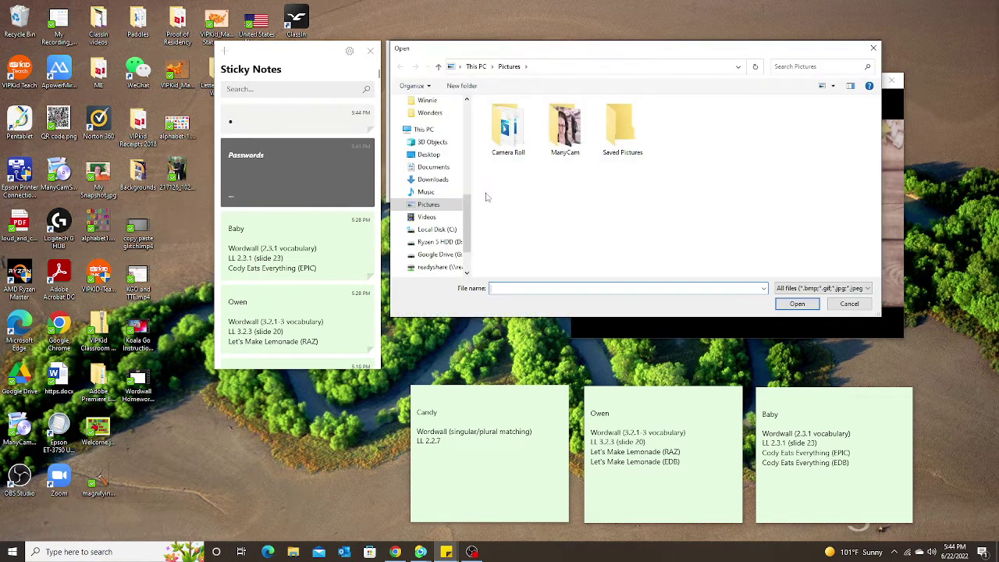
click(873, 48)
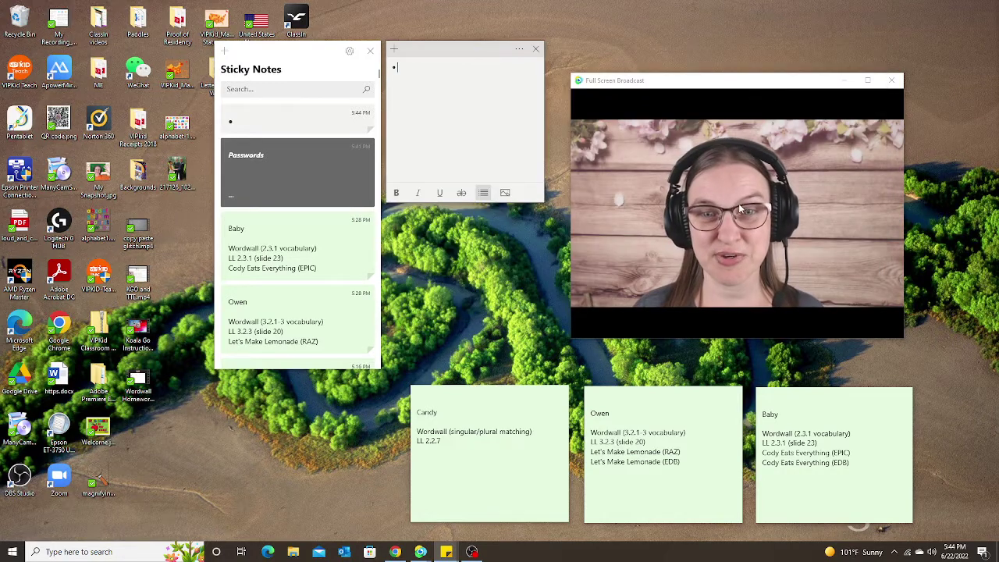
click(536, 50)
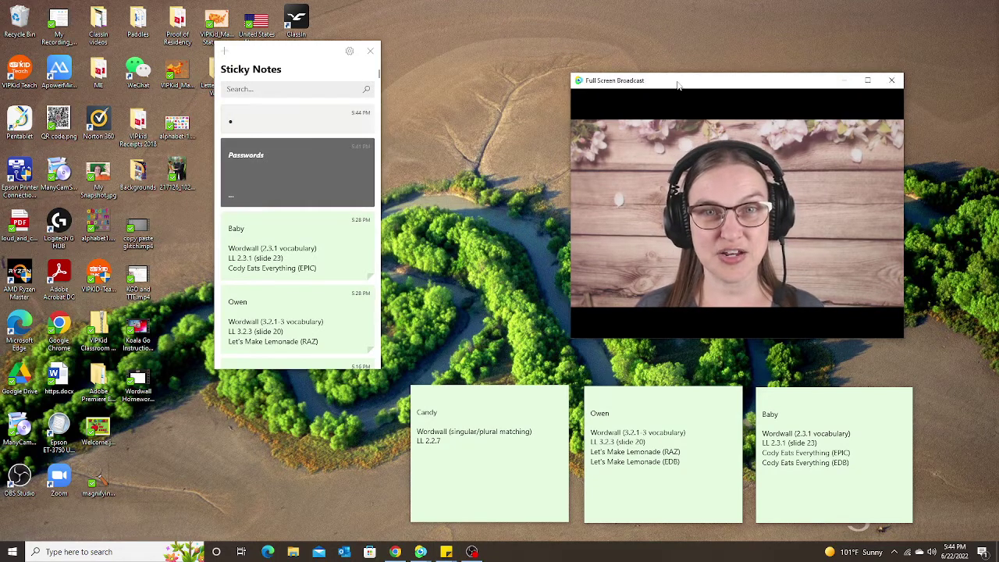
drag(677, 85, 506, 90)
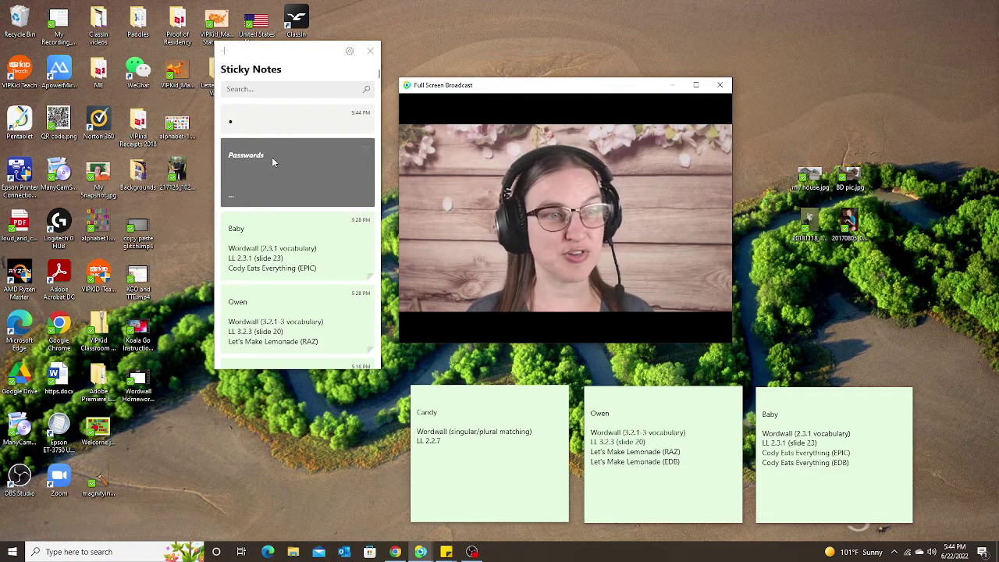
double_click(281, 123)
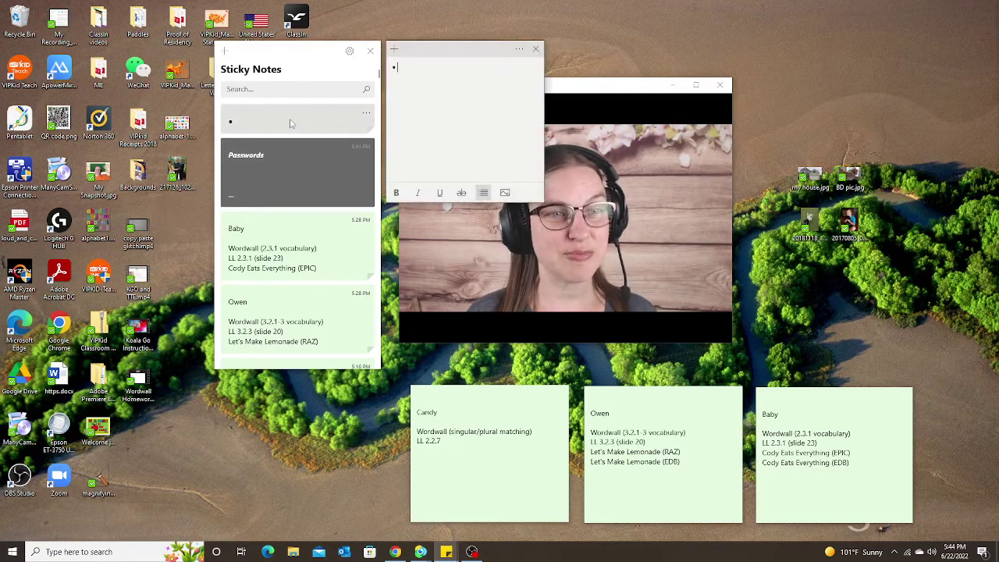
click(536, 51)
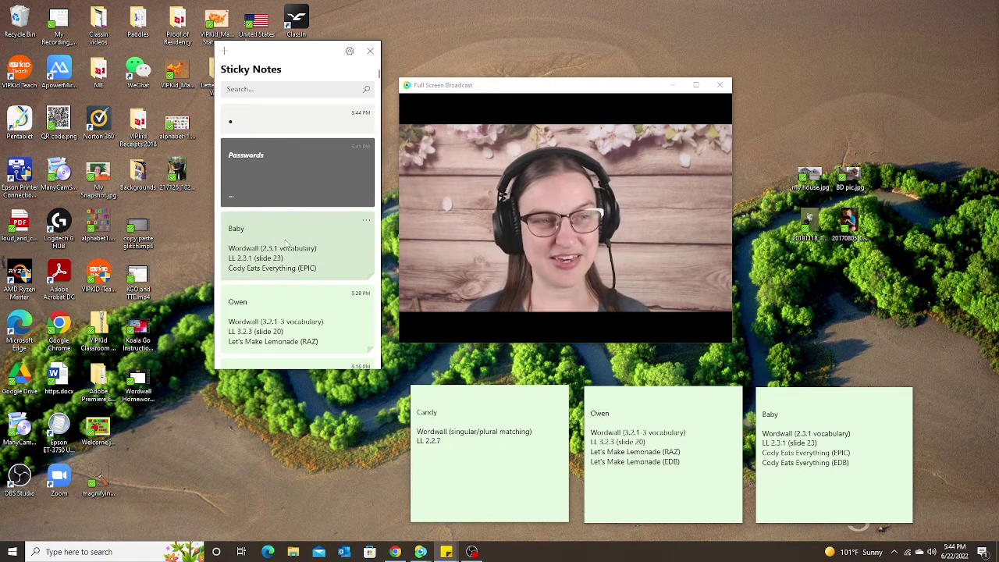
- Scroll the notes list back to the Candy, Owen and Baby notes and move the lesson window upper right
scroll(285, 243, down, 10)
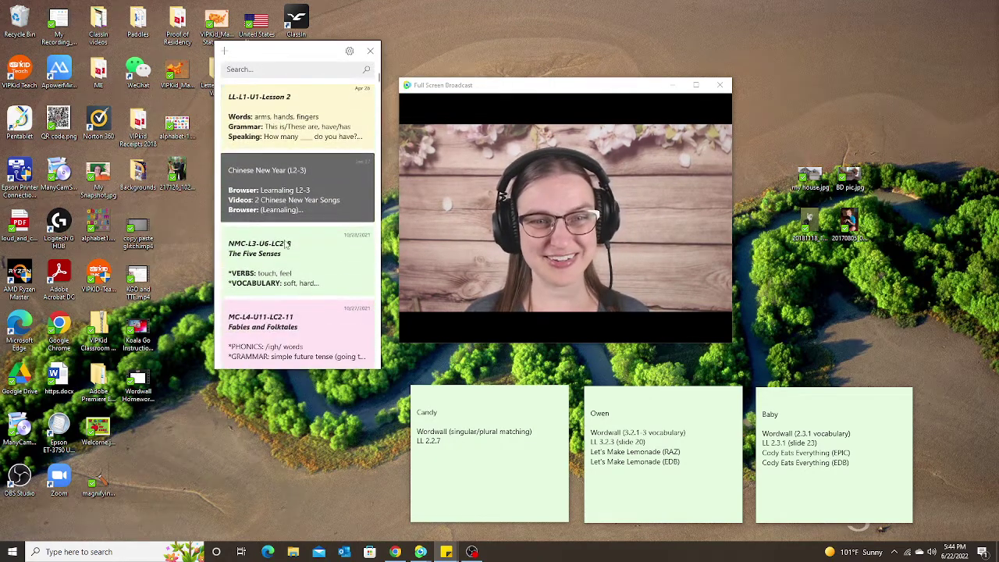
scroll(287, 243, down, 3)
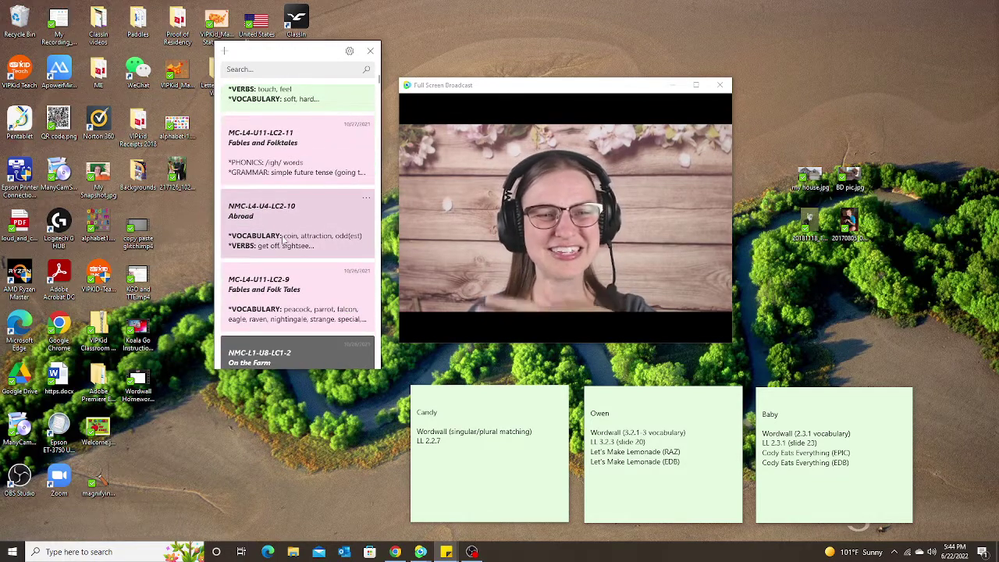
scroll(283, 243, down, 1)
scroll(281, 242, down, 1)
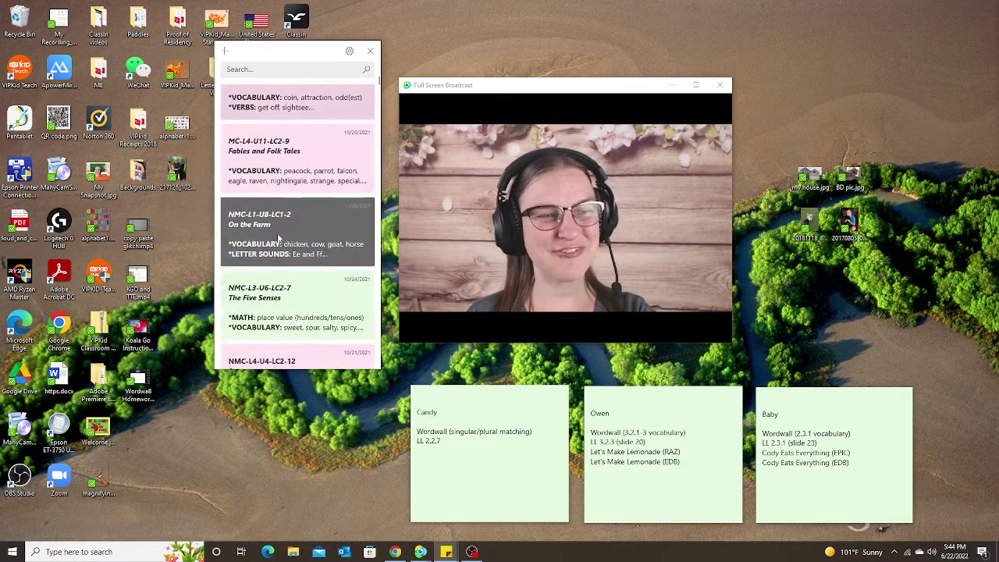
scroll(279, 160, down, 1)
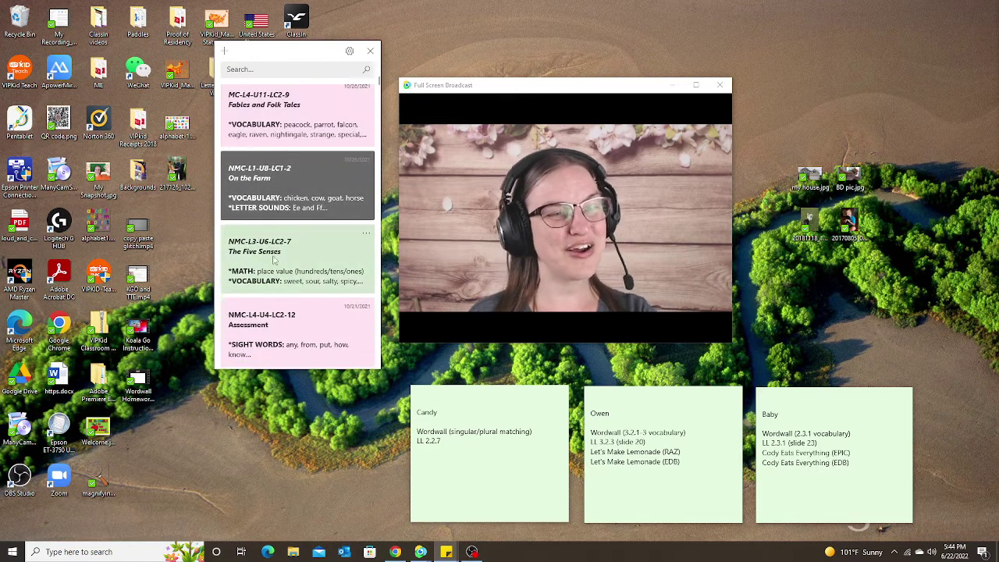
scroll(291, 246, down, 1)
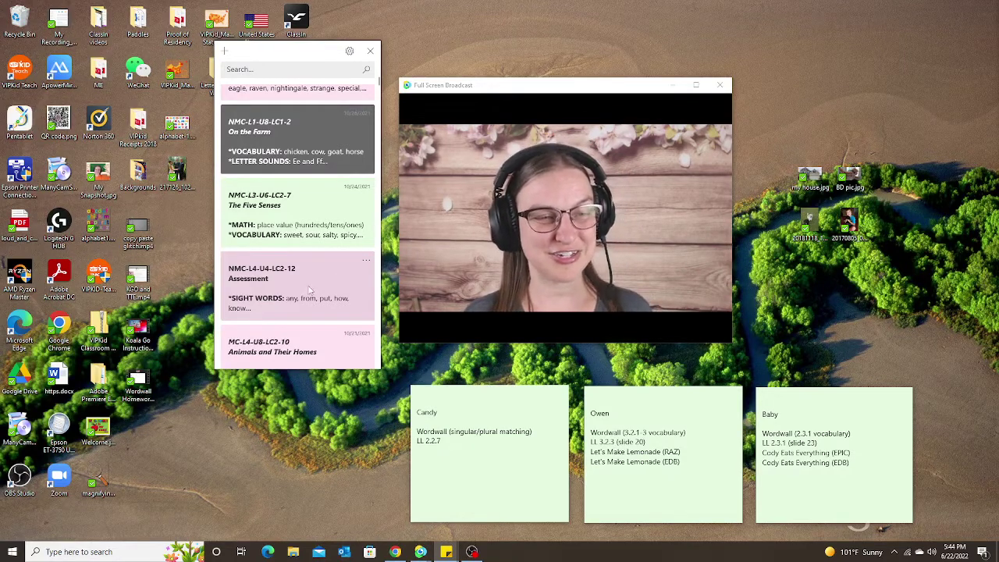
scroll(336, 274, down, 3)
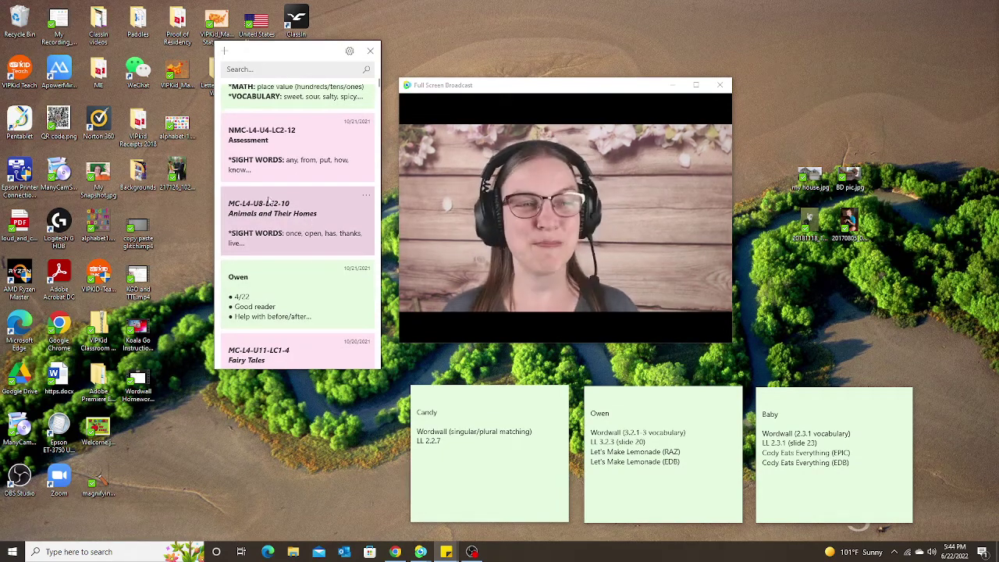
scroll(268, 244, up, 1)
scroll(268, 244, up, 15)
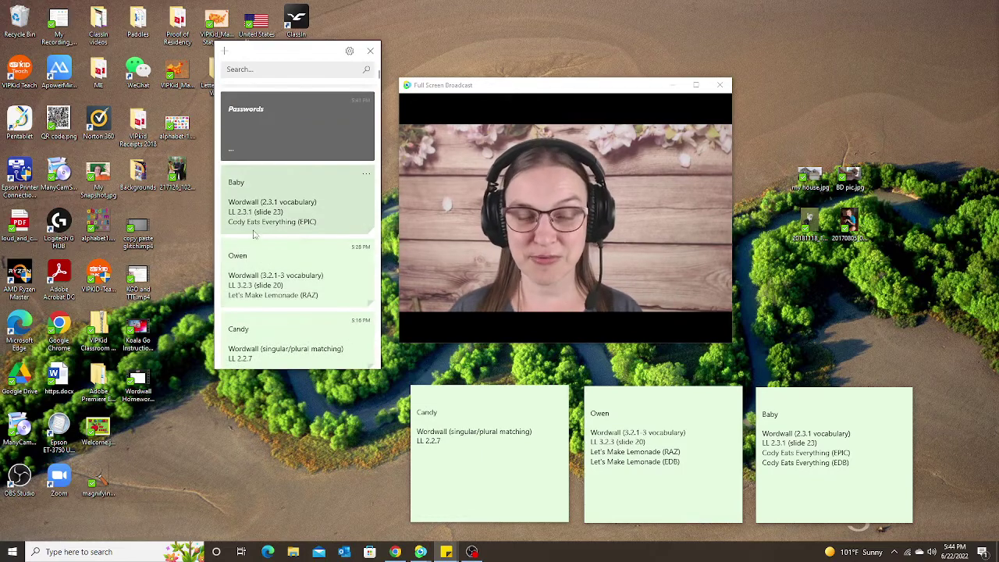
scroll(288, 273, up, 1)
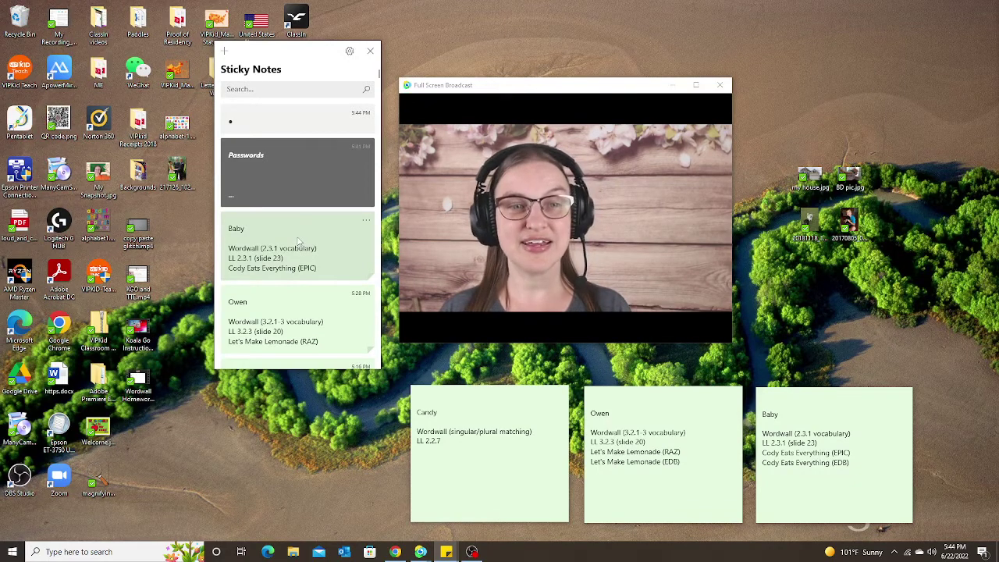
drag(588, 81, 738, 68)
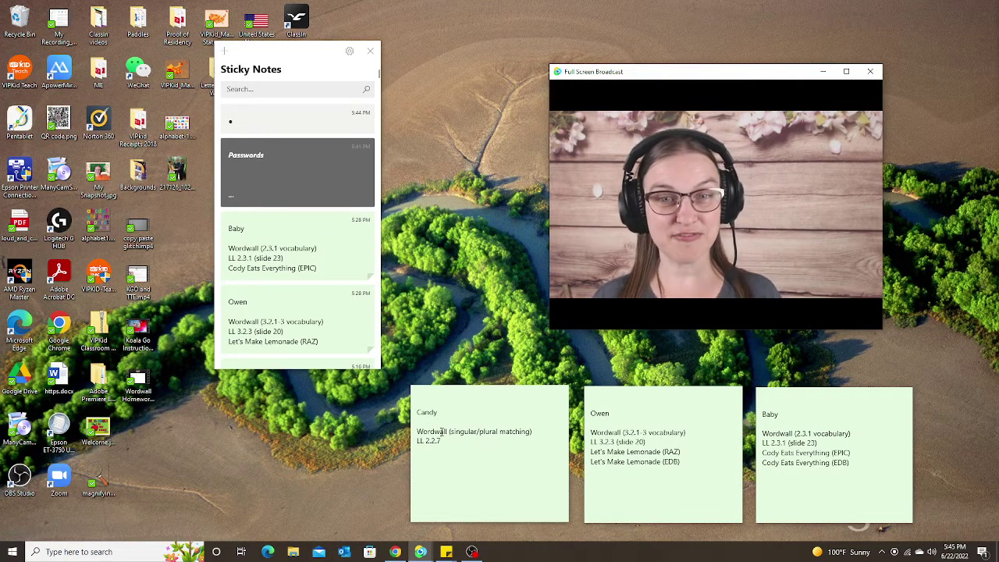
click(466, 433)
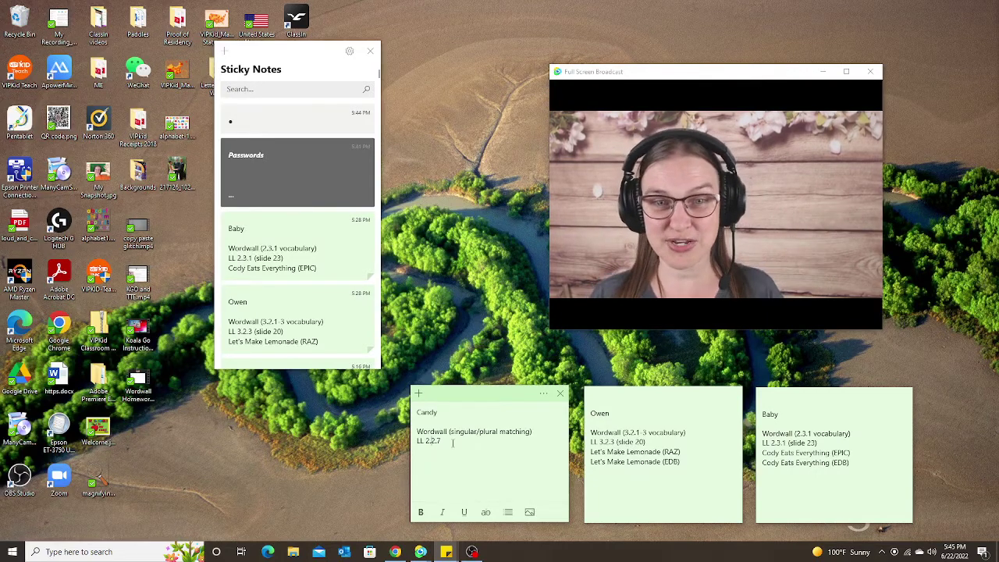
click(602, 440)
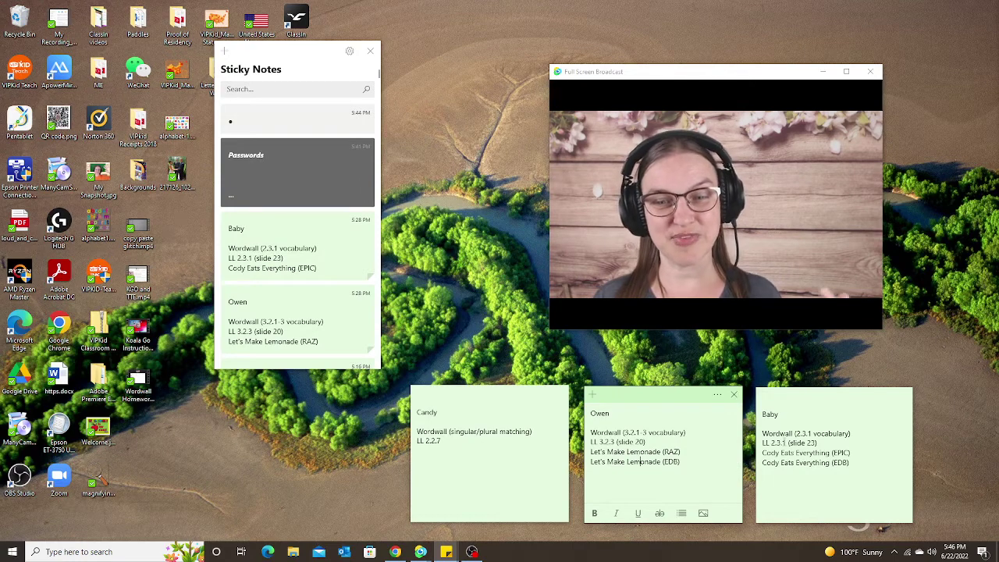
click(784, 437)
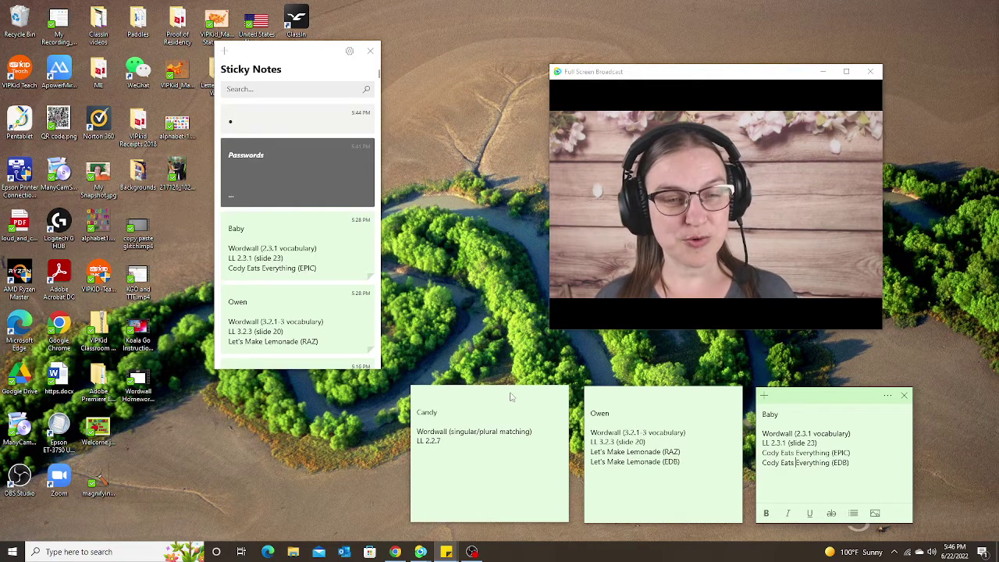
- Stack Candy, Owen and Baby in one column along the left edge and close the notes list
drag(510, 397, 119, 56)
click(370, 53)
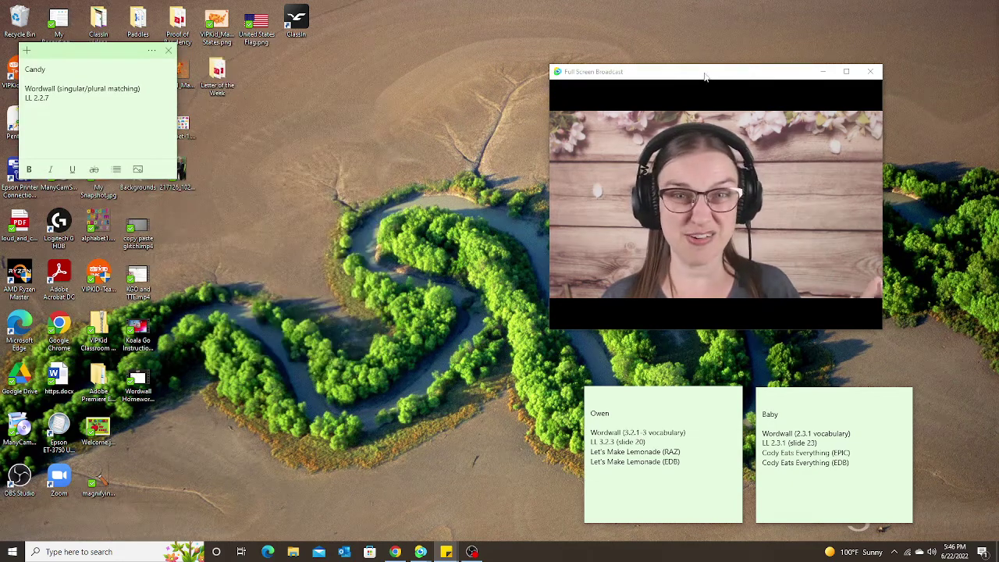
drag(625, 71, 555, 57)
click(658, 395)
drag(658, 395, 94, 199)
click(792, 409)
drag(811, 400, 71, 347)
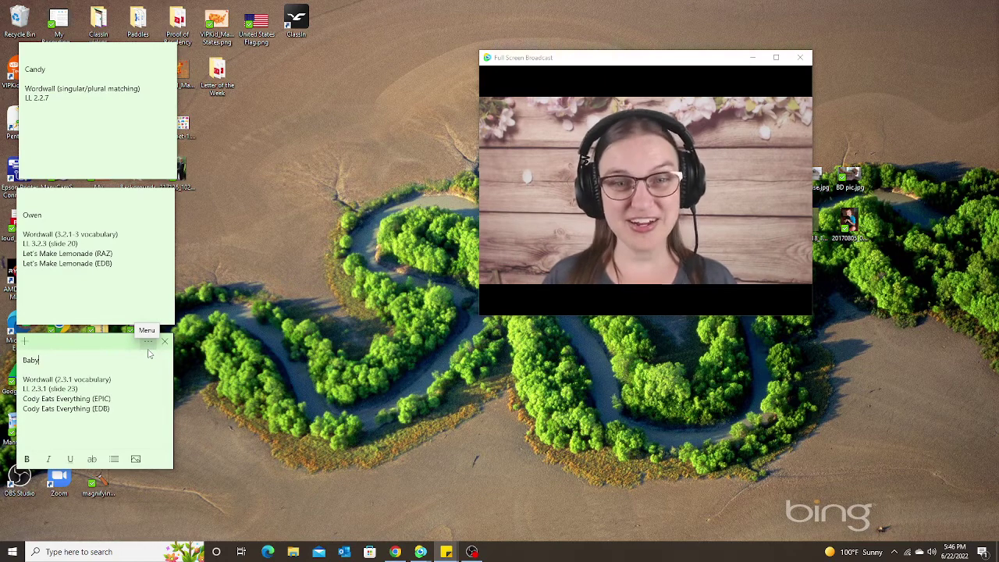
- Shift the lesson window right and place the Candy note directly beneath it
drag(539, 59, 684, 57)
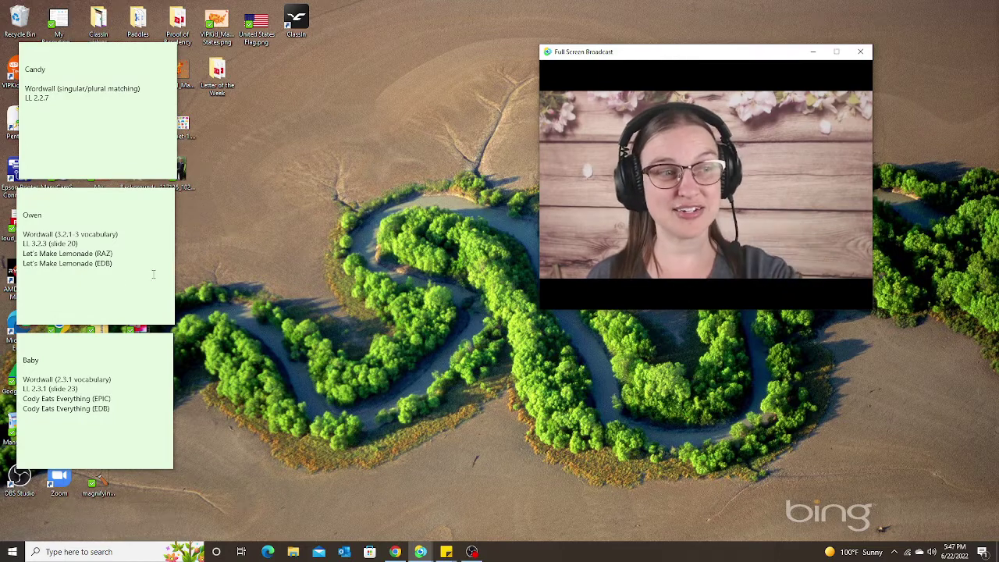
drag(80, 52, 670, 401)
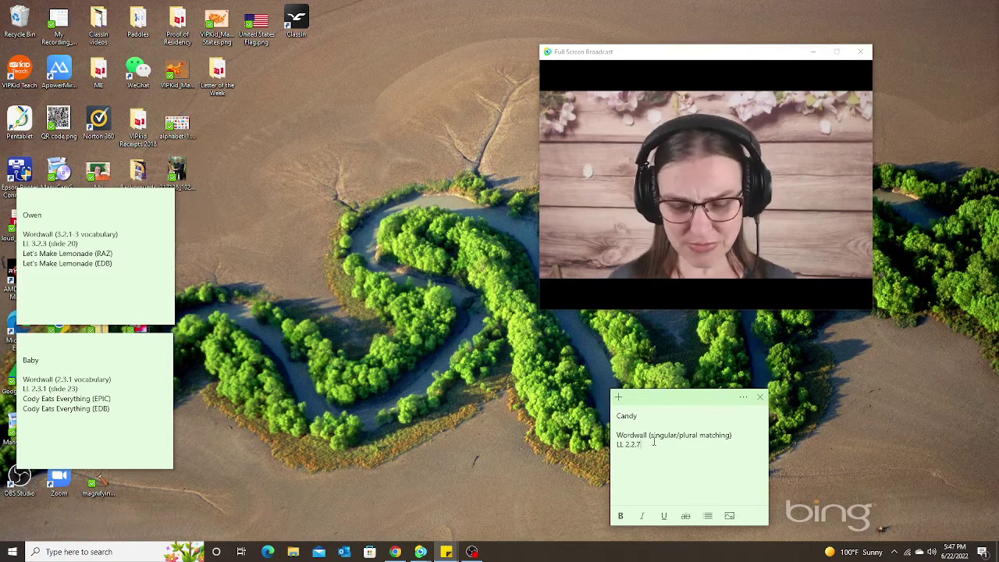
- Type class-note lines 'iuweuiwe P isidiwque' and 'iwueriowuerio' under LL 2.2.7 in the Candy note
key(Return)
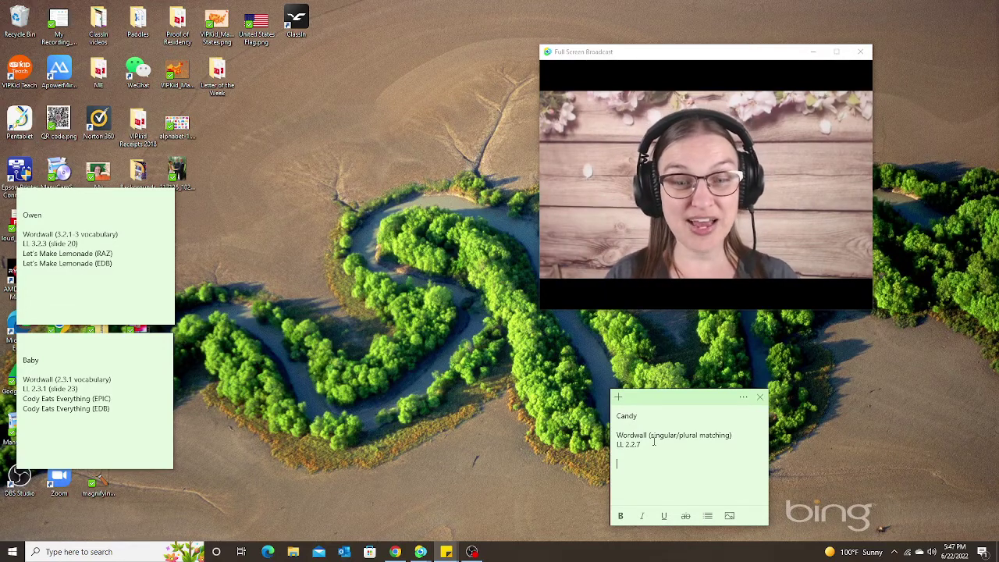
text(iuweuiwe )
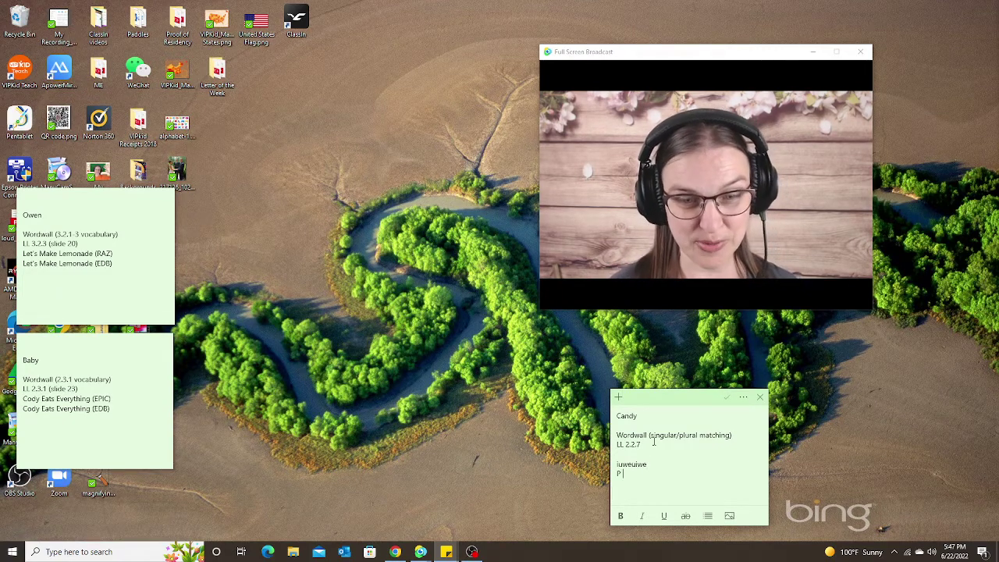
text(P isidiwque)
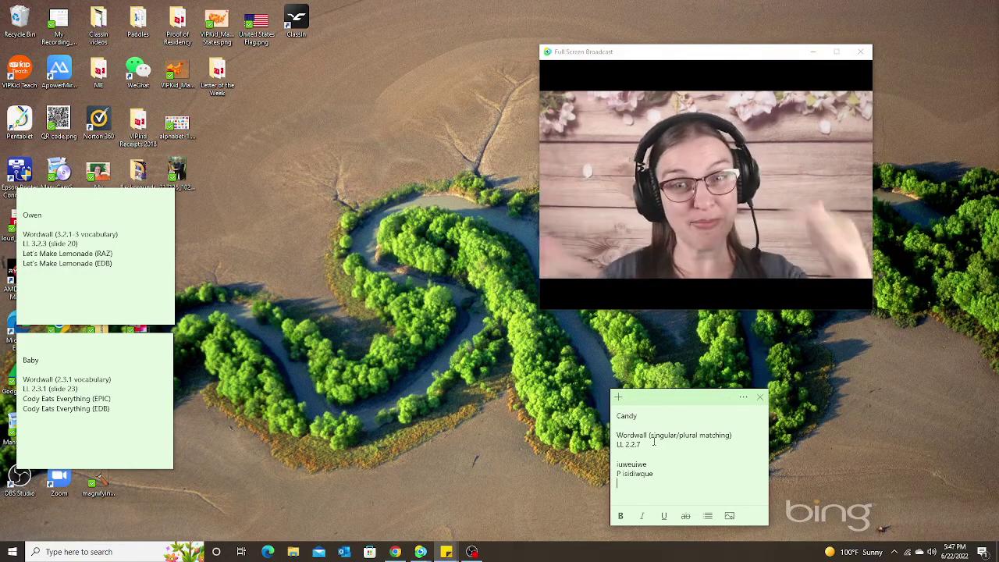
key(Return)
text(iwueriowuerio)
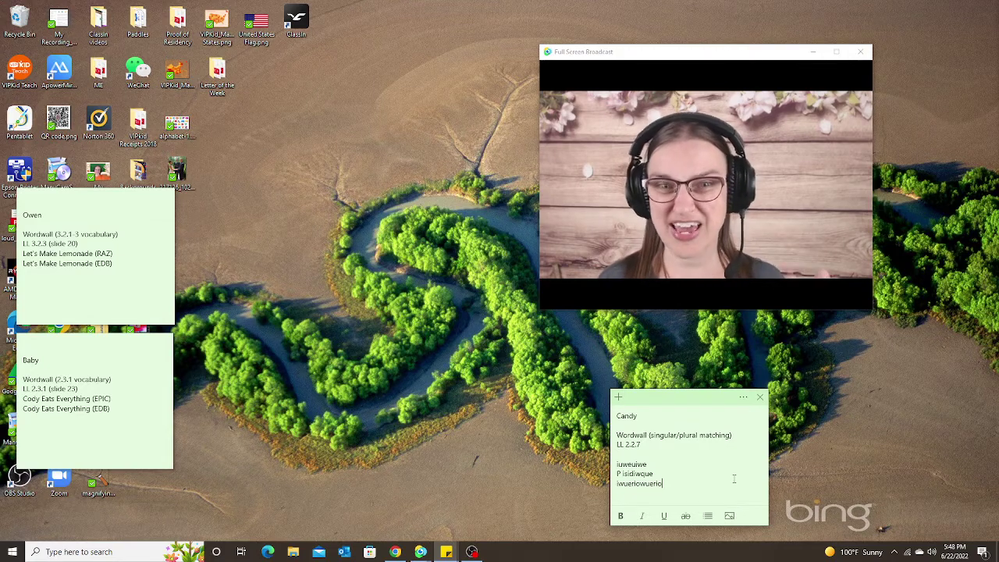
- Show the notes list from Candy's menu, then close Candy and reopen it from the list
click(744, 397)
click(655, 431)
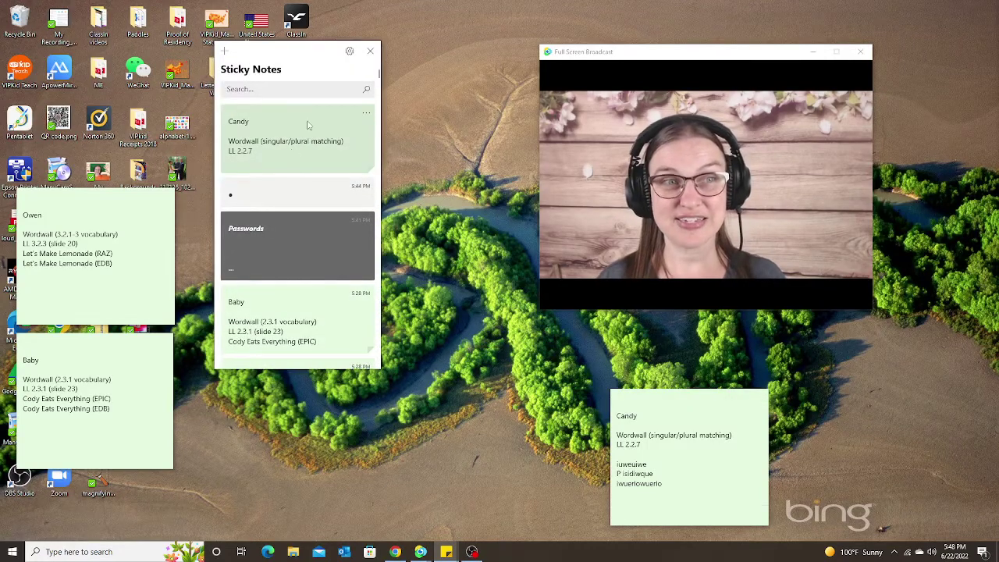
click(755, 402)
click(760, 397)
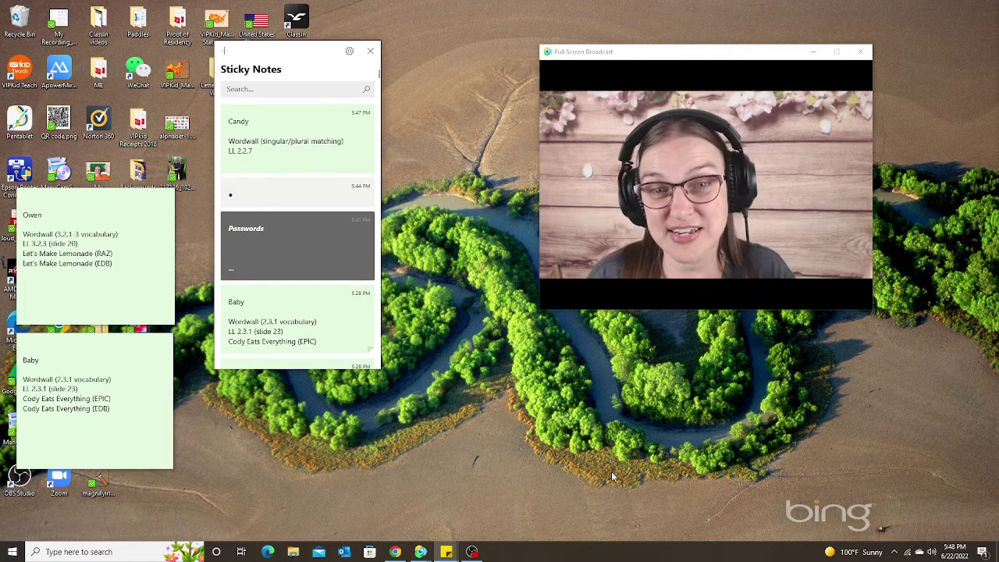
double_click(339, 143)
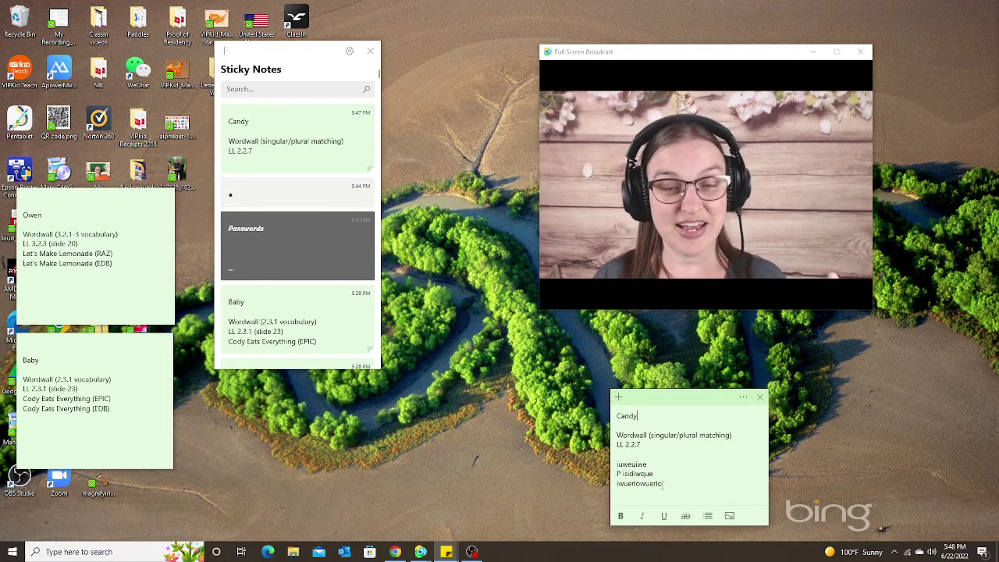
- Type the date 6/23 on a new line below Candy's three class-note lines, adding blank lines after it
drag(664, 484, 617, 454)
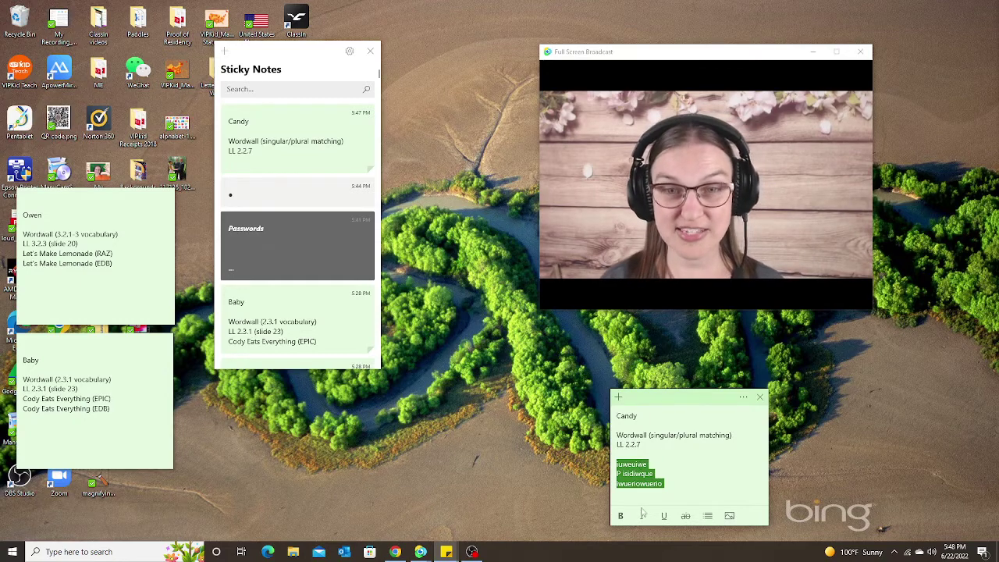
click(654, 467)
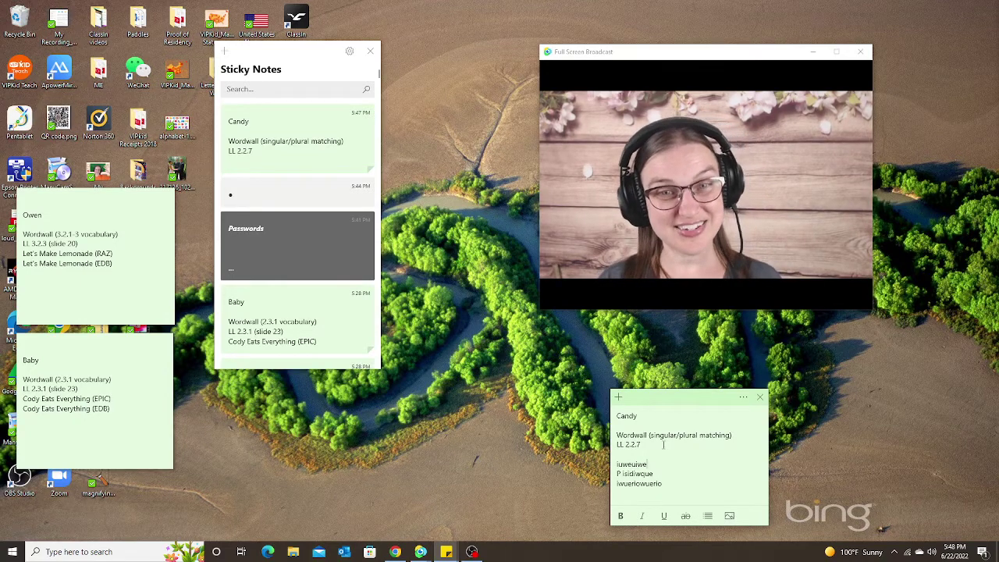
click(669, 478)
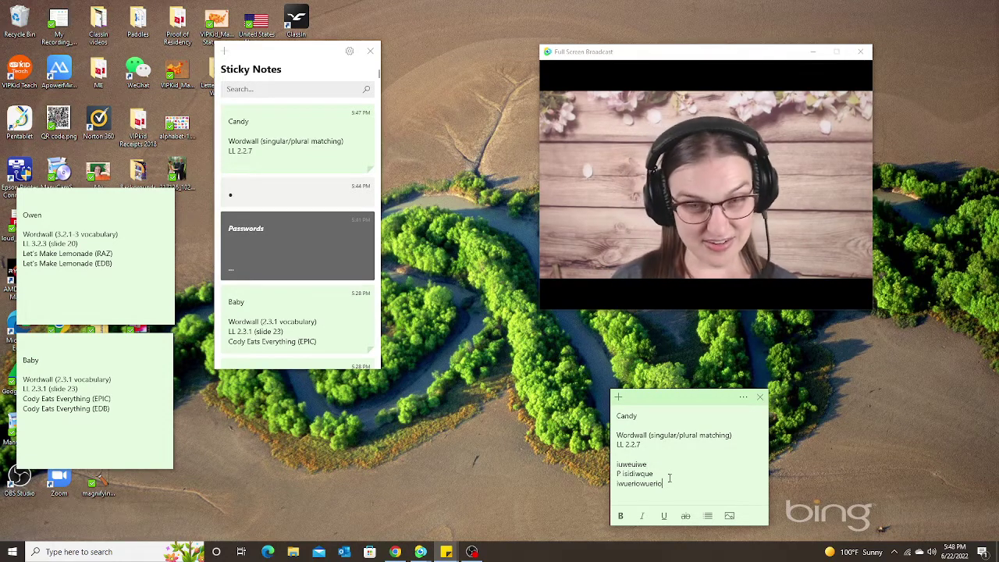
key(Return)
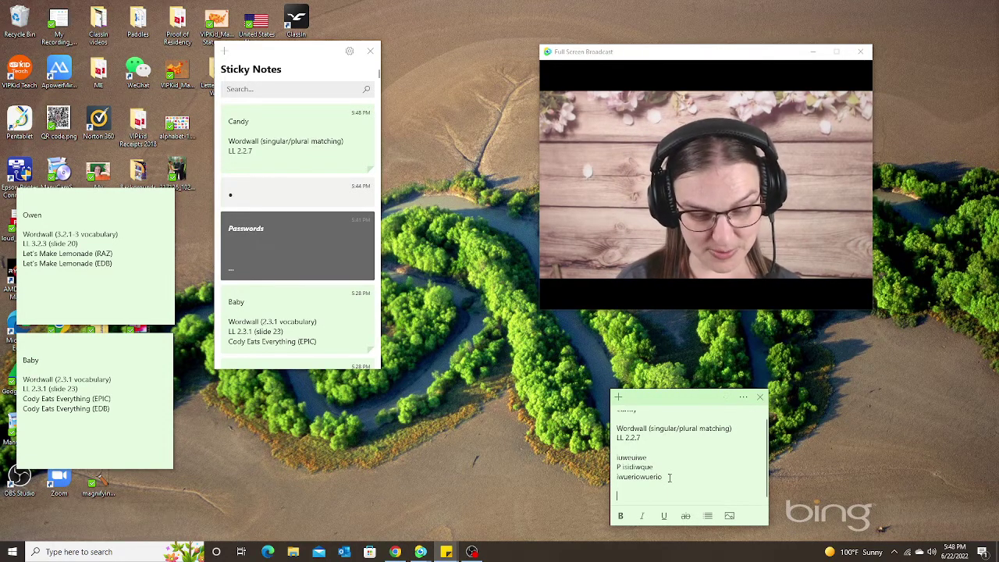
text(6/23)
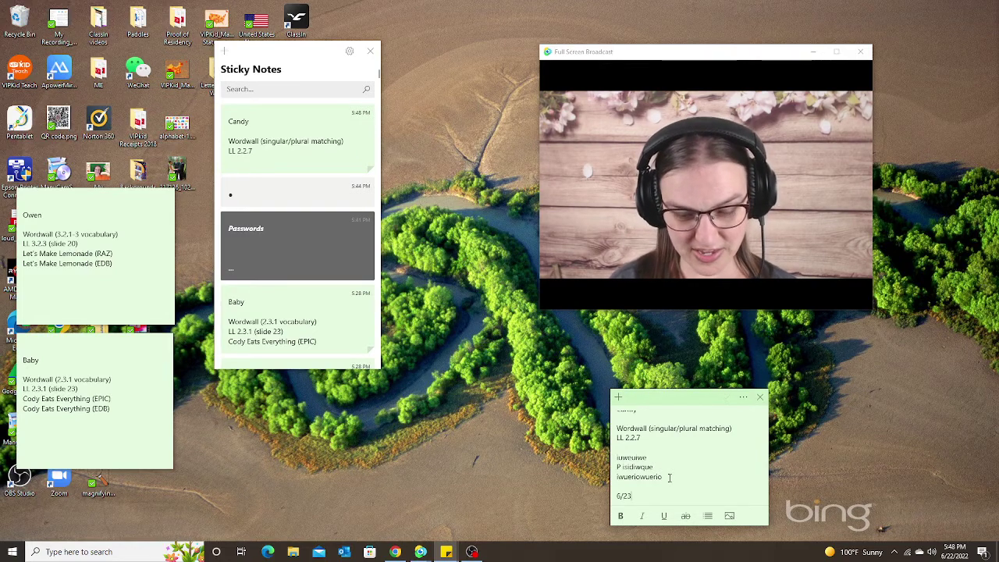
key(Return)
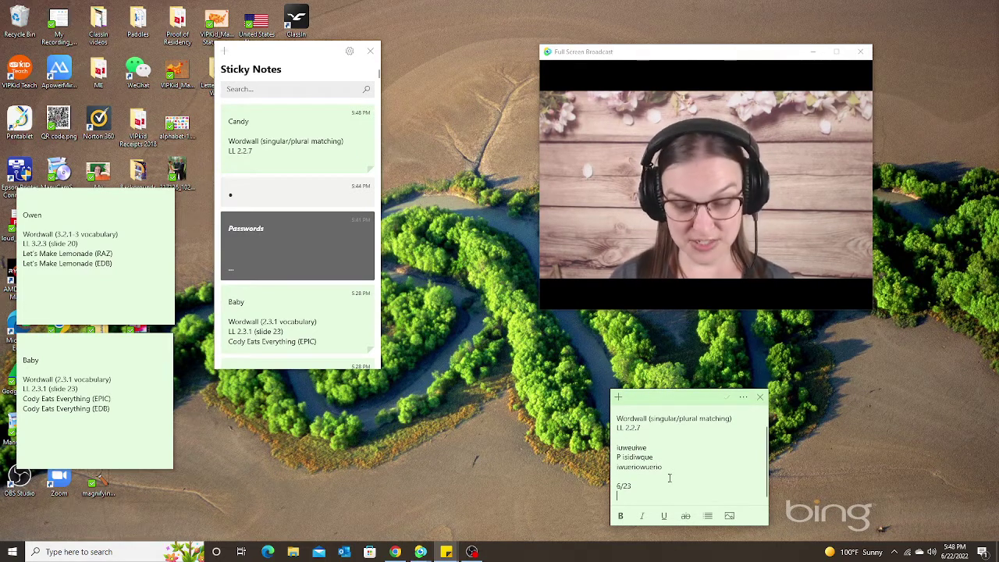
key(Return)
key(Return)
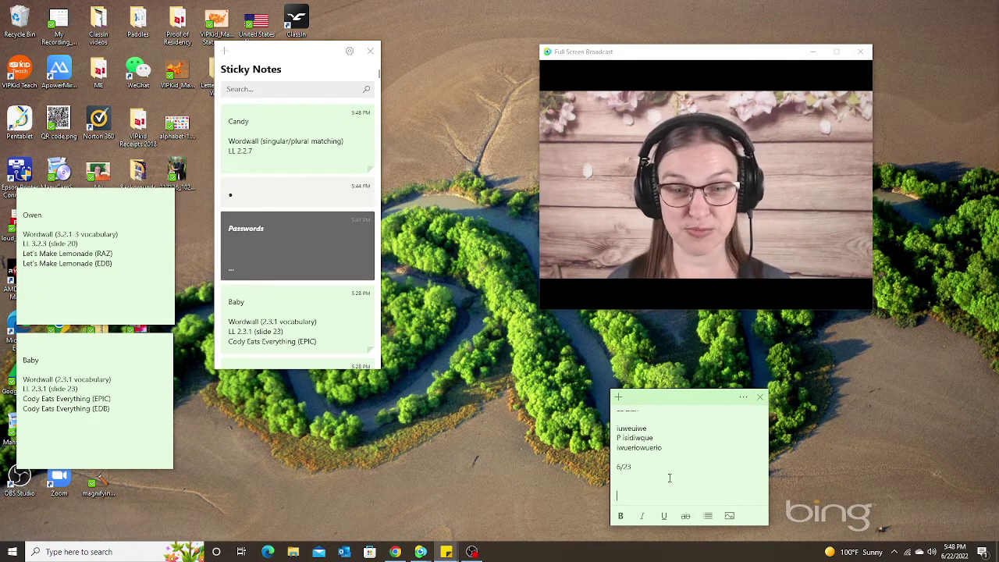
- Move the Candy note to the top-left and the Owen note under the lesson window, starting a new line in Owen
drag(693, 402, 111, 48)
drag(88, 201, 665, 402)
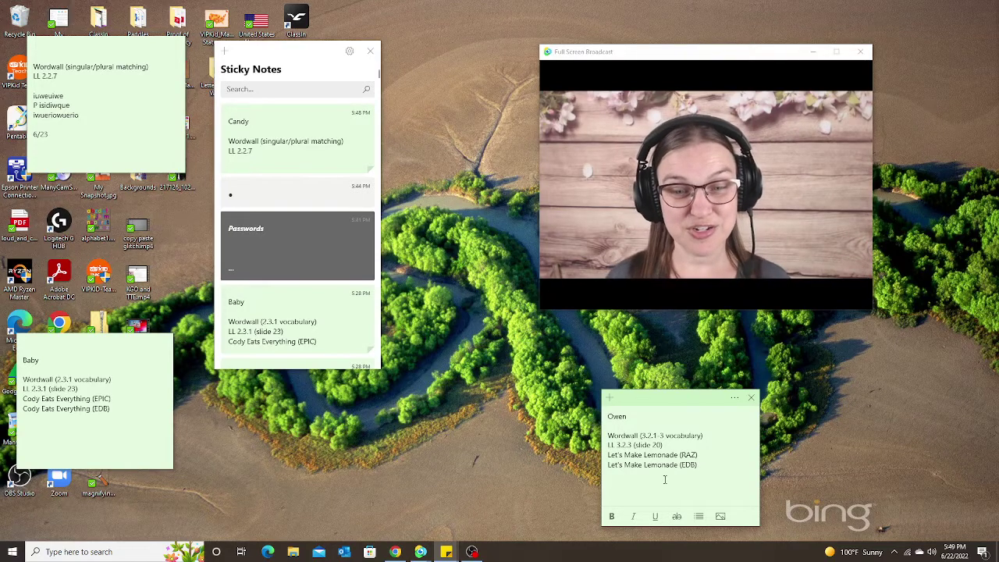
key(Return)
key(Return)
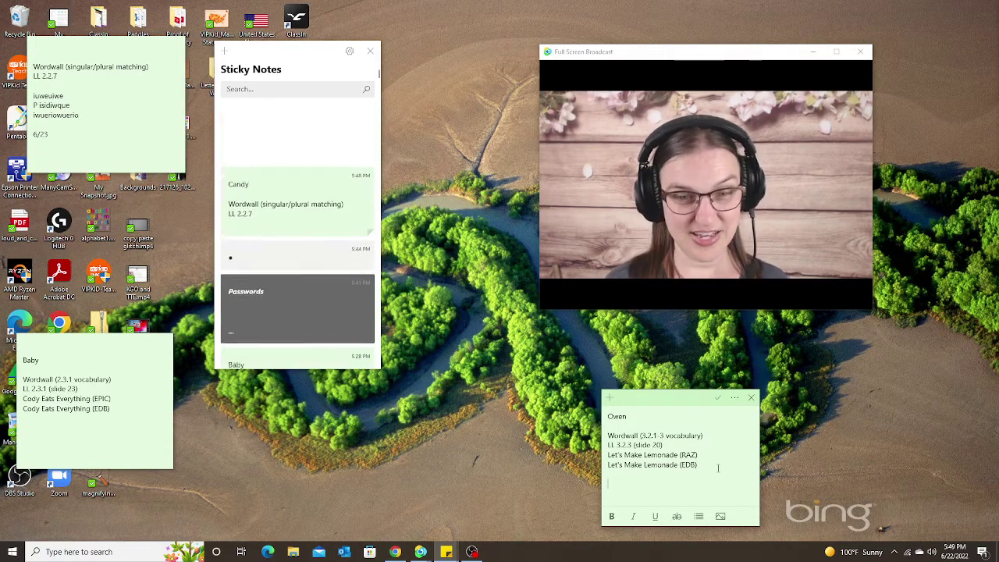
- Type the class-notes line 'wueriwuerioiu' under Owen's Let's Make Lemonade (EDB) entry
text(wueriwuerioiu)
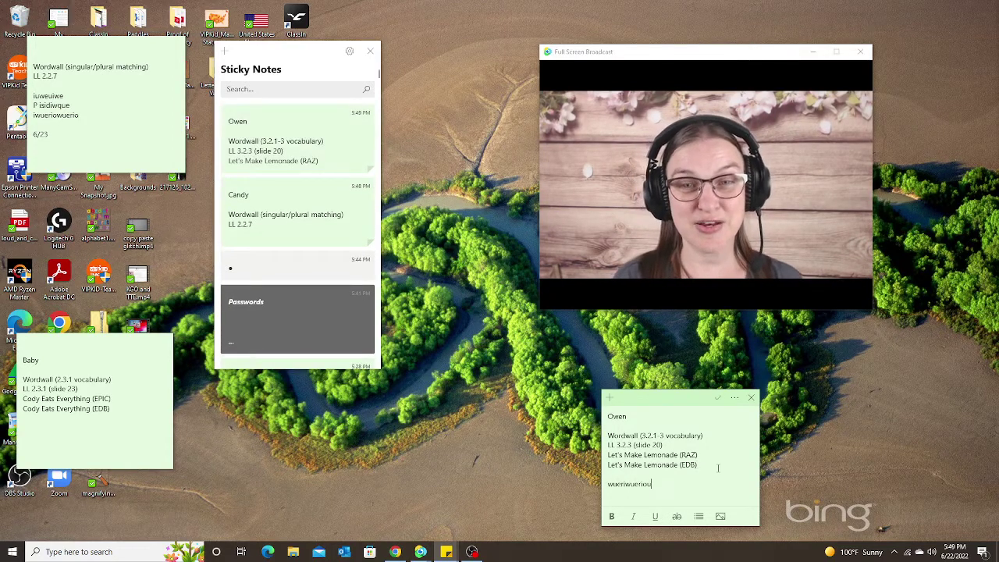